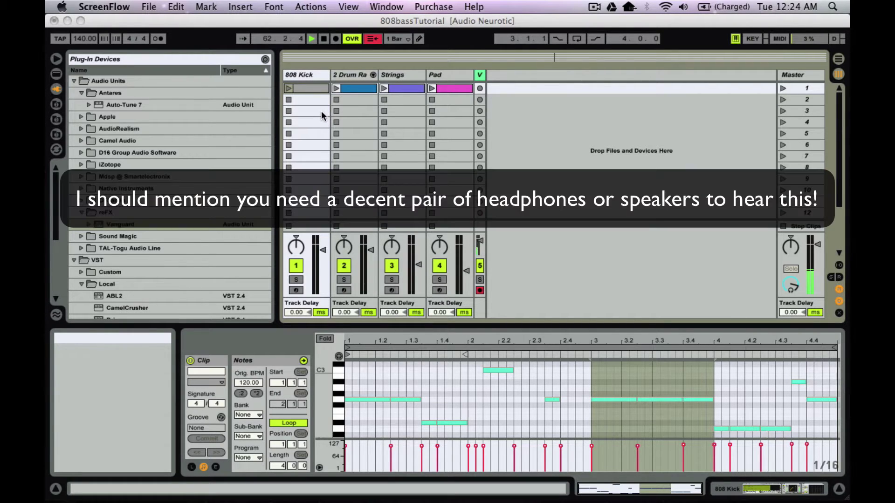
- Create a one-bar MIDI clip in the third 808 Kick slot with three consecutive same-pitch notes, each six sixteenths long
double_click(321, 110)
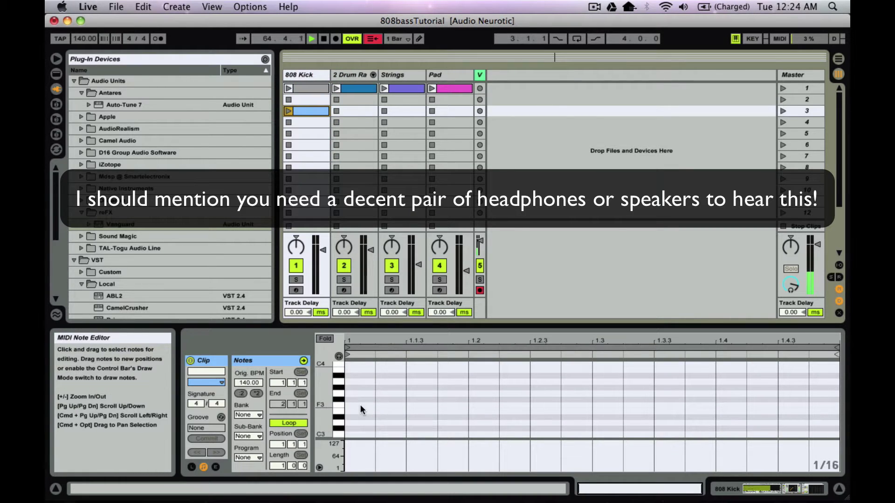
scroll(360, 396, down, 5)
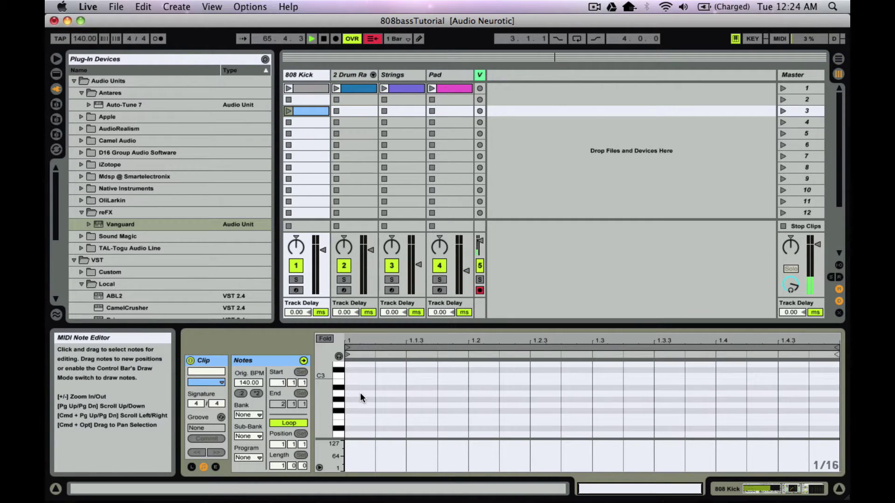
drag(360, 405, 515, 404)
key(super+d)
key(super+d)
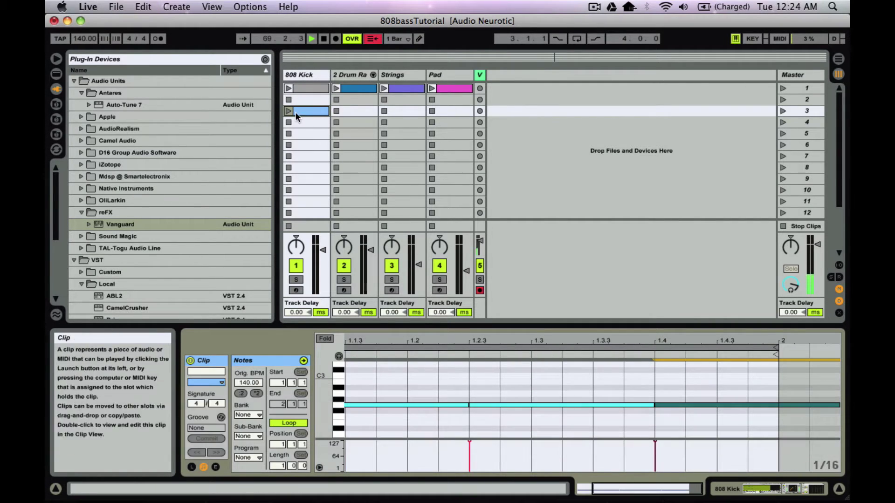
- Play the three-note 808 Kick clip together with the drum rack clip, and stop all clips
click(289, 111)
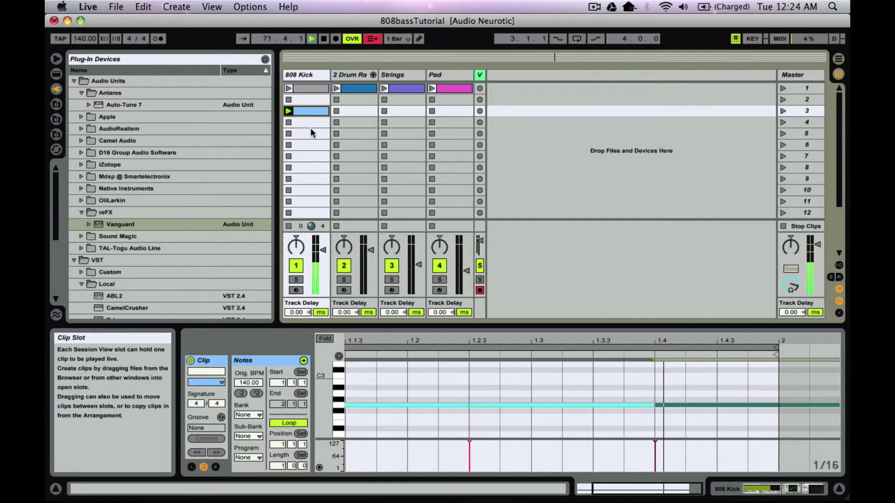
click(338, 88)
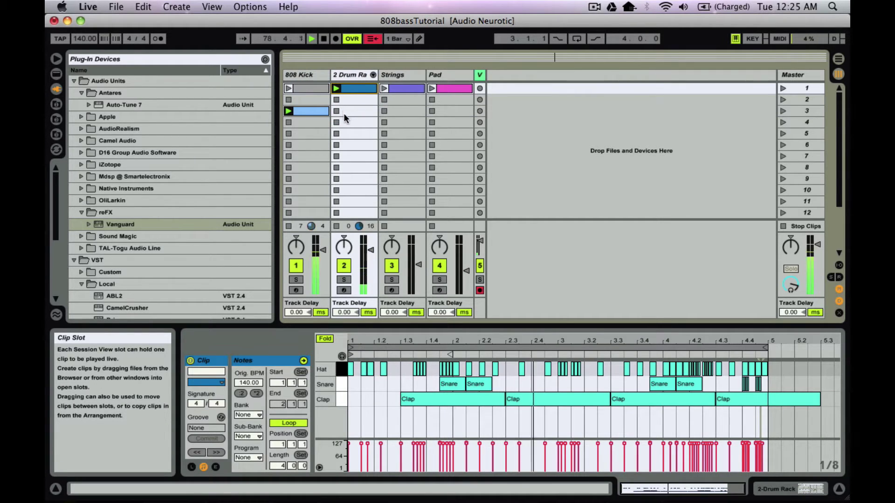
click(783, 227)
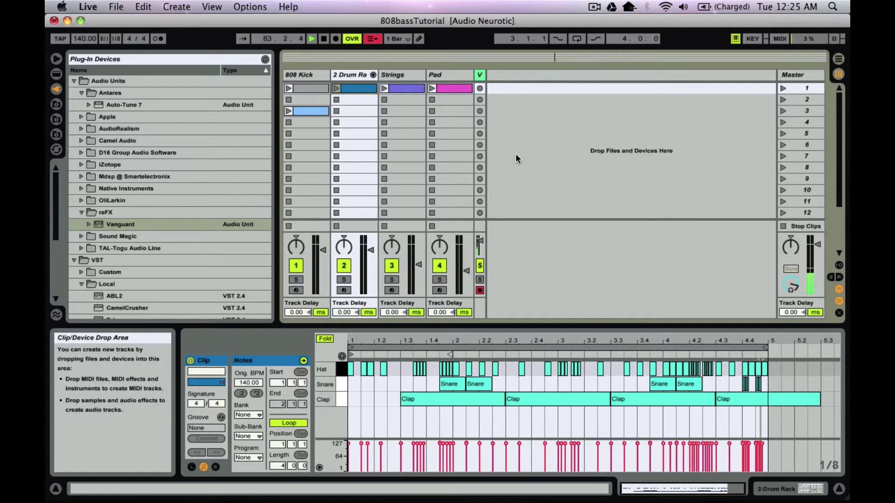
- Delete the test clip from the third slot of the 808 Kick track
click(324, 114)
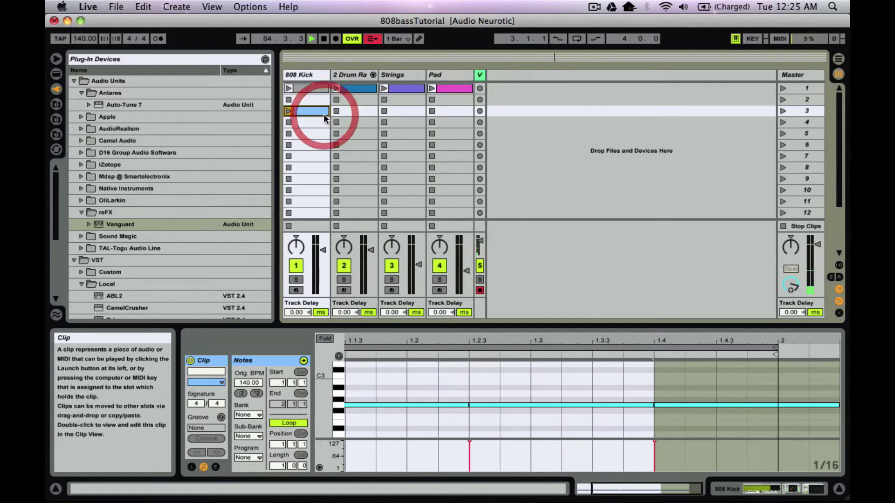
key(BackSpace)
- Examine the high and low notes of the first 808 Kick clip and launch that clip
click(320, 88)
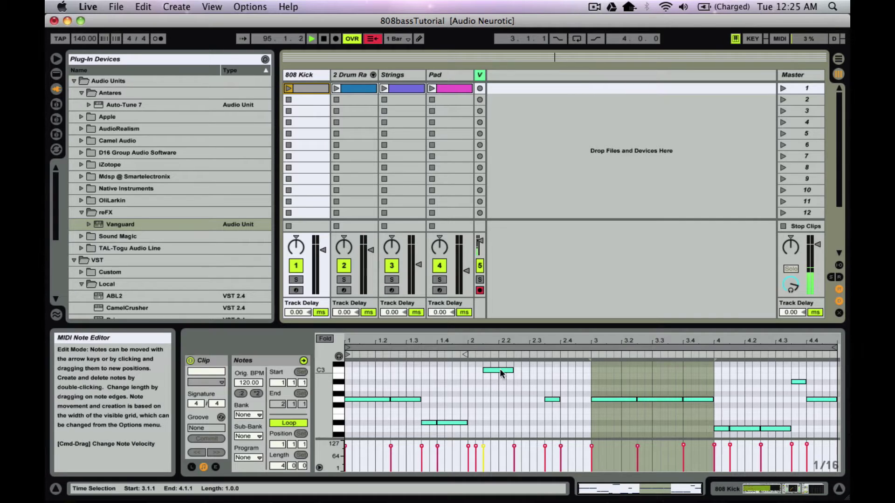
scroll(539, 407, up, 2)
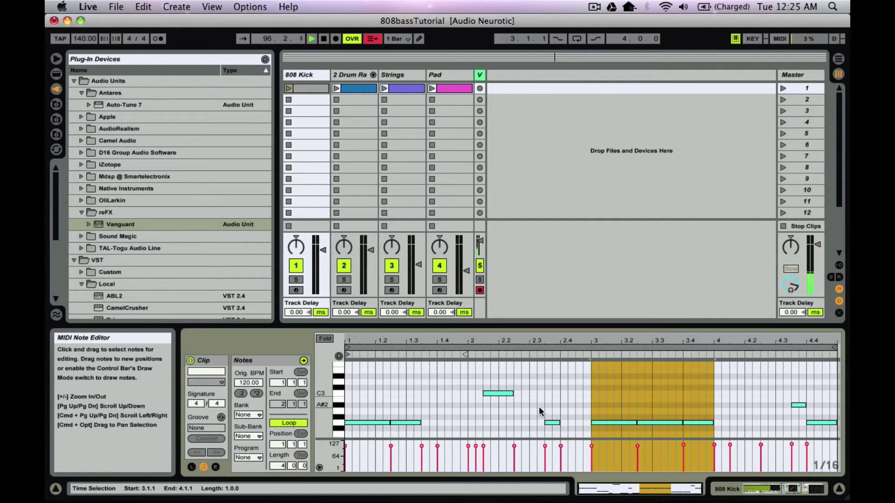
scroll(539, 408, down, 4)
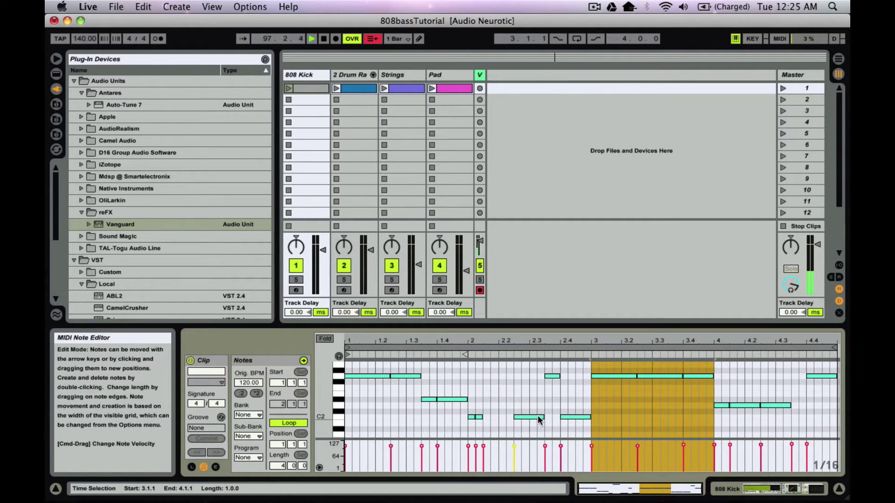
scroll(538, 418, up, 3)
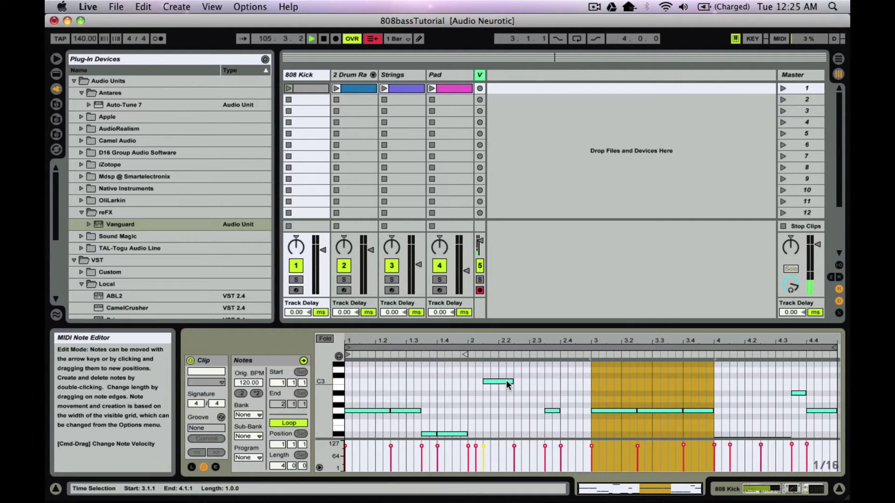
click(289, 89)
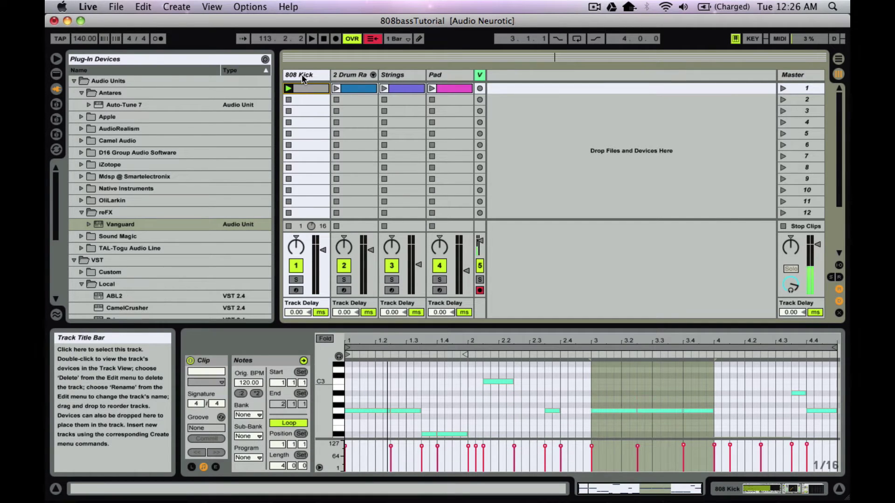
- In the 808 Kick track's sampler, set Voices to 1 and shorten the volume envelope's release to 1.00 ms
double_click(301, 74)
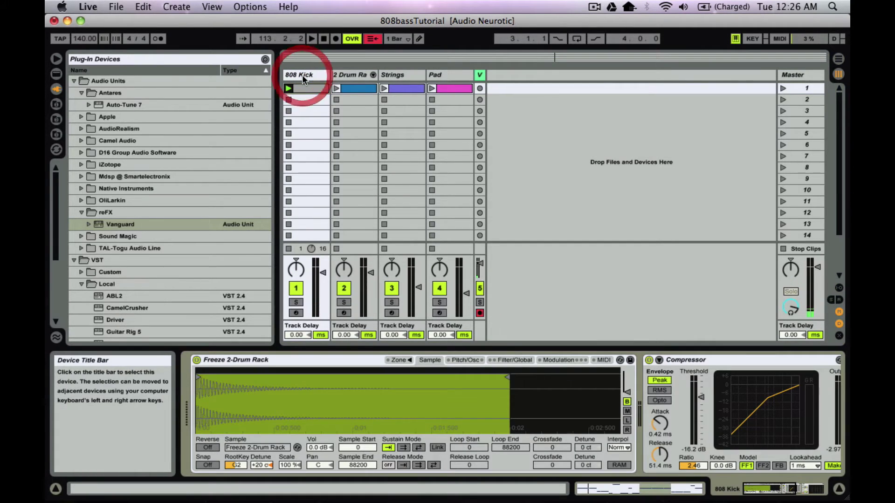
click(523, 362)
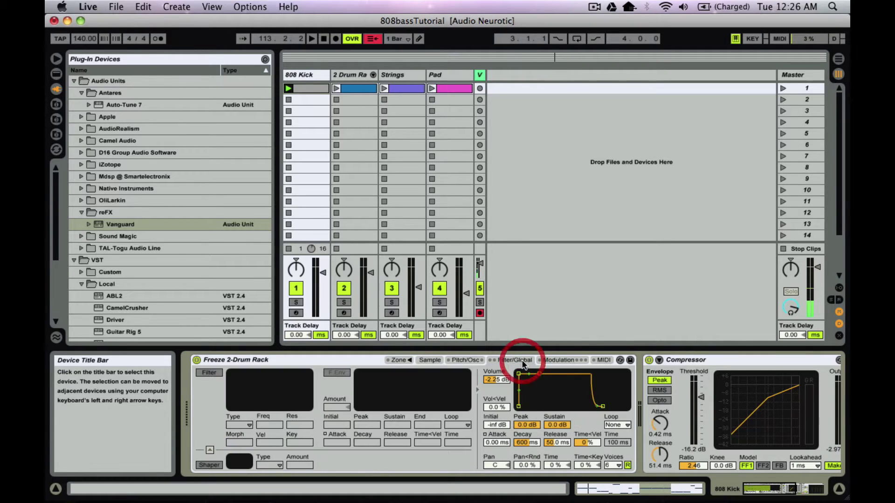
click(618, 466)
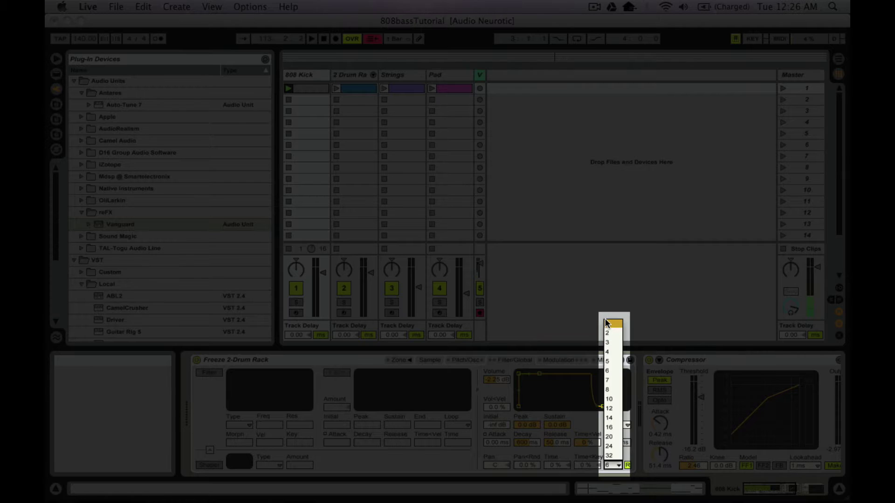
click(606, 323)
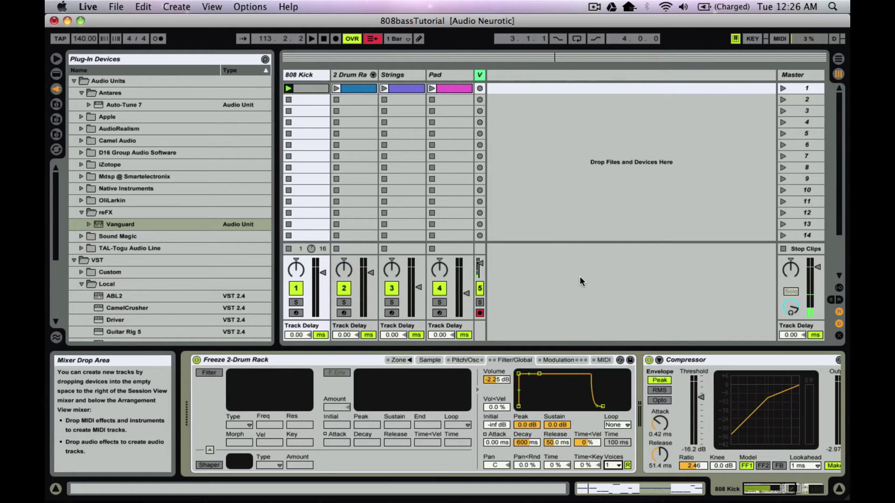
click(603, 408)
drag(602, 408, 591, 407)
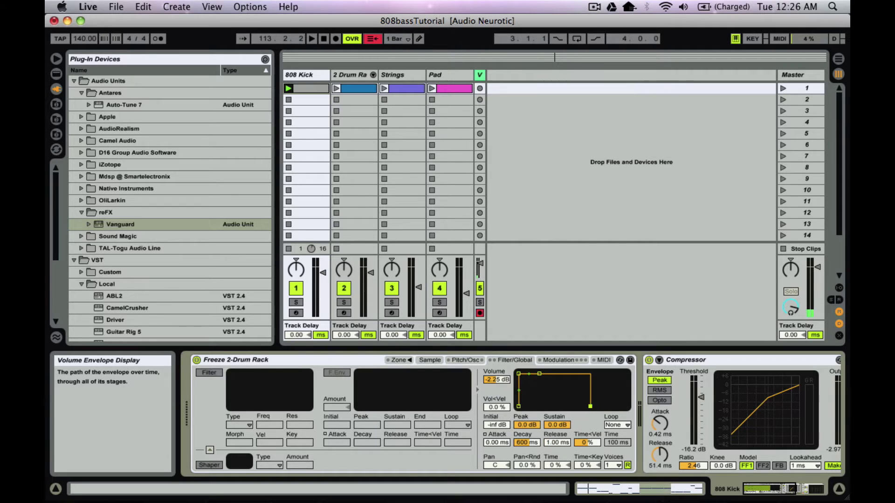
- Open the first 808 Kick clip's notes and play it back to check the sampler changes
click(310, 88)
key(space)
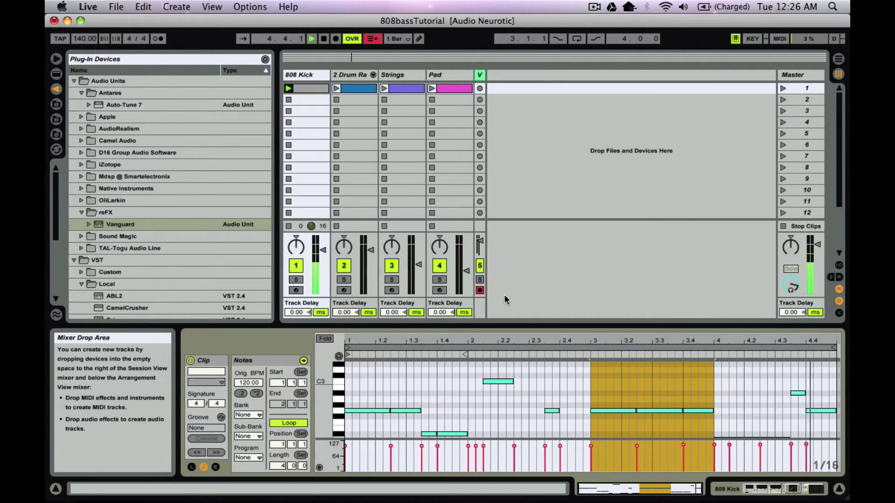
key(space)
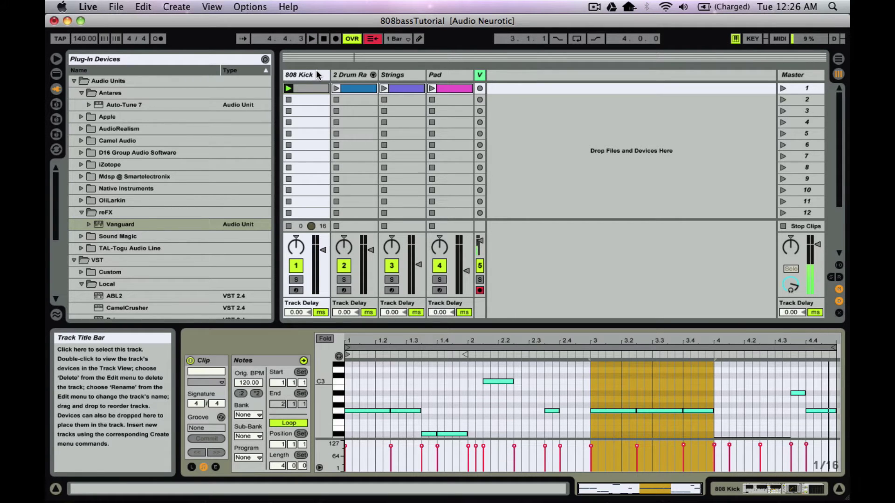
- Inspect the 808 Kick sampler's zone editor and its sample waveform settings
double_click(316, 73)
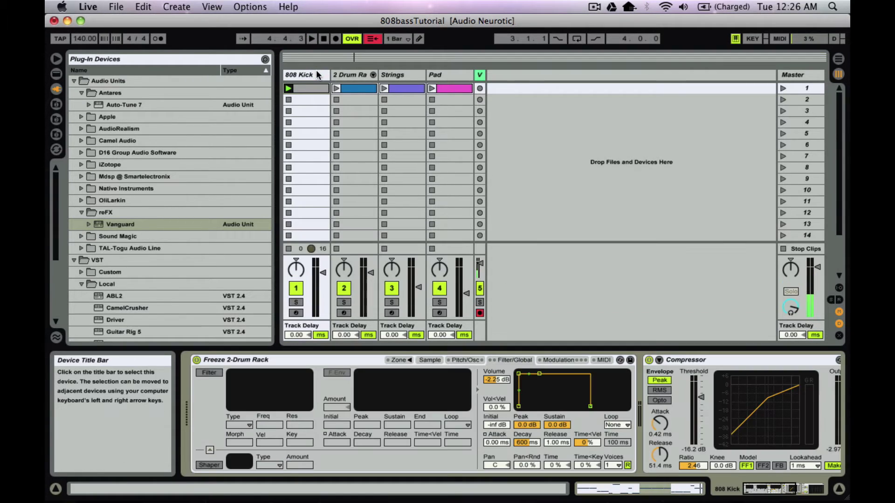
click(410, 361)
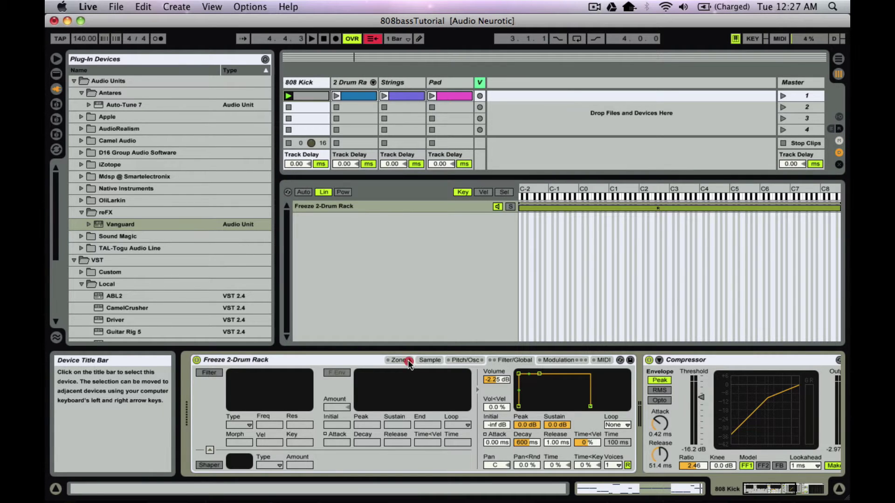
click(410, 361)
click(430, 360)
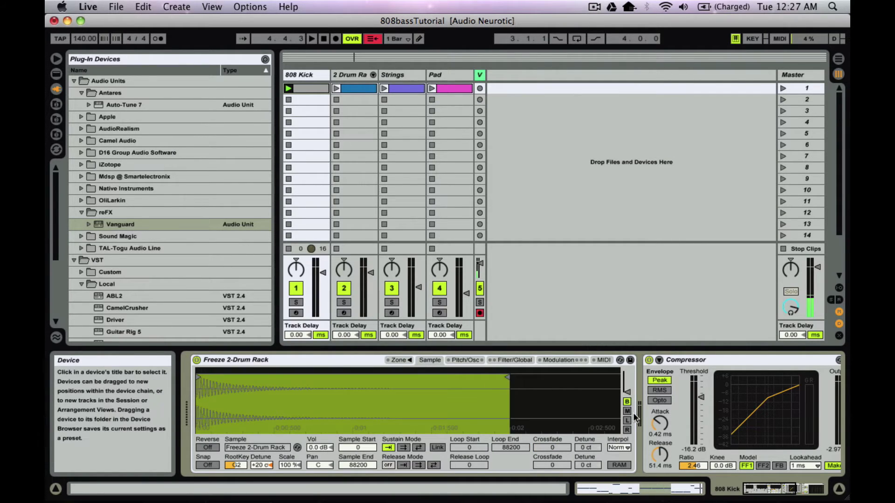
- Add a Spectrum analyzer to the 808 Kick track between the sampler and the Compressor
click(57, 74)
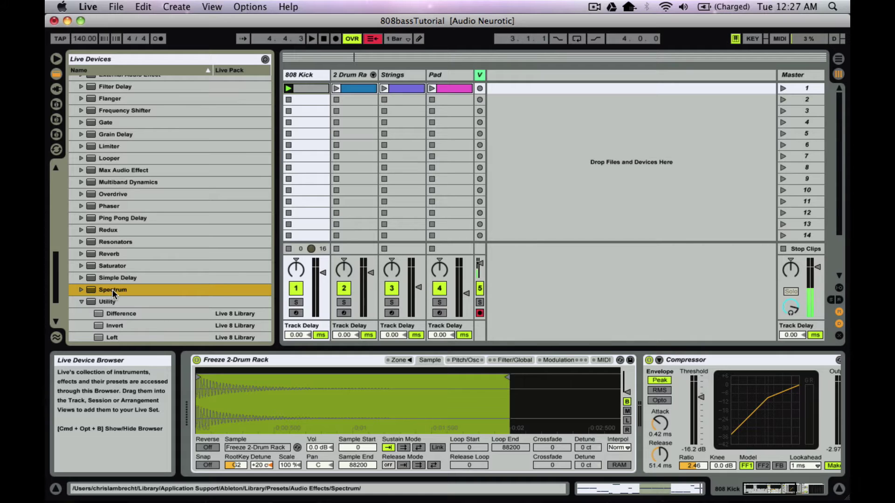
drag(108, 290, 635, 395)
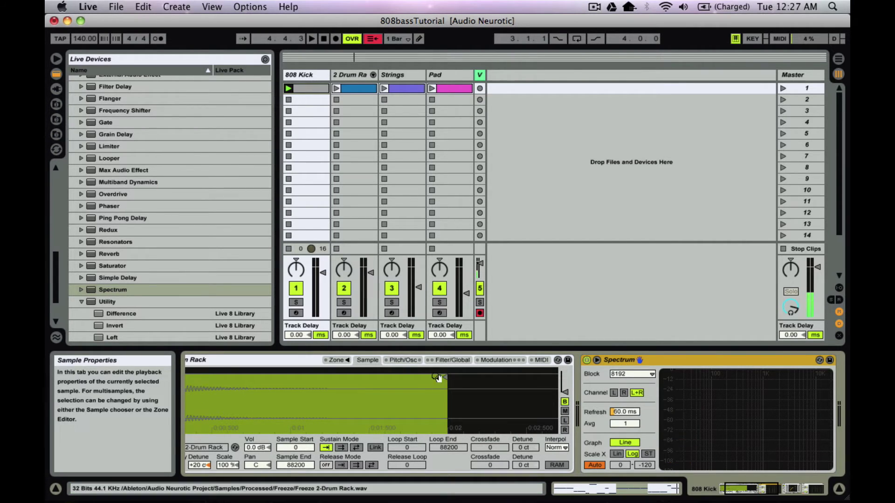
- Enlarge the Spectrum display, play the 808 Kick to examine its fundamental frequency, and restore the normal device view
double_click(708, 422)
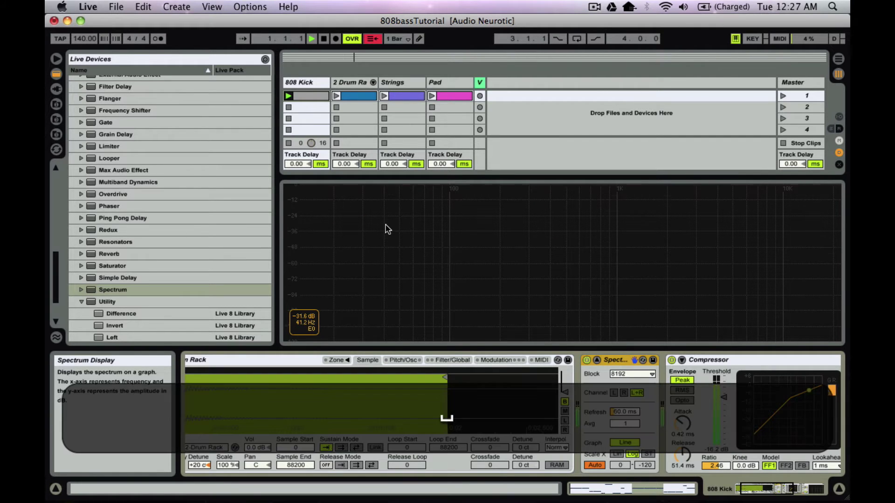
key(space)
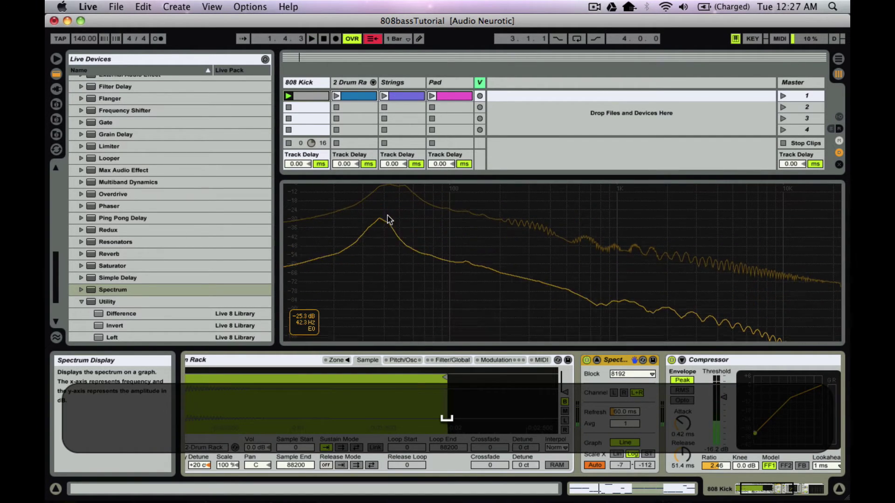
key(space)
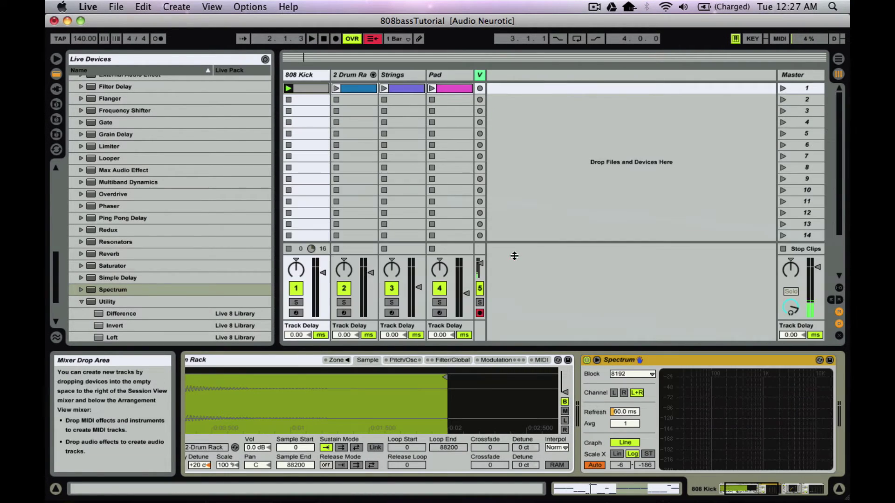
double_click(515, 256)
scroll(498, 397, left, 3)
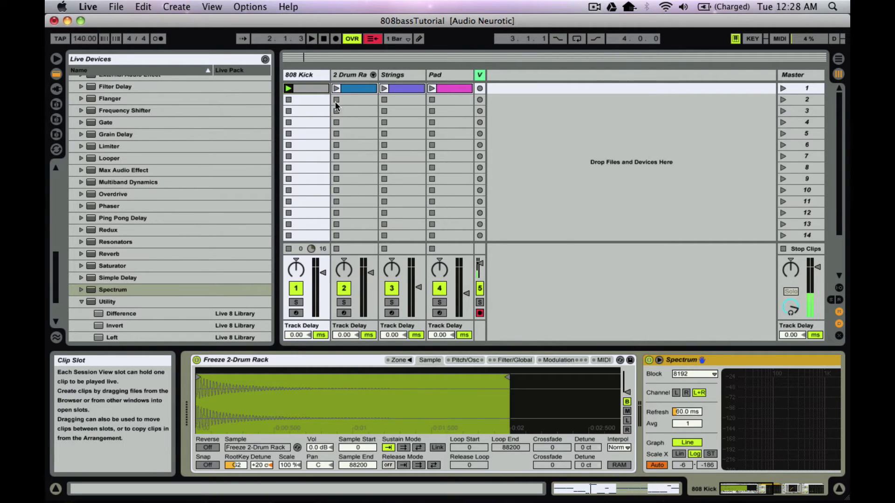
- Review the notes of the 808 Kick and drum rack clips, and play both clips together
double_click(315, 88)
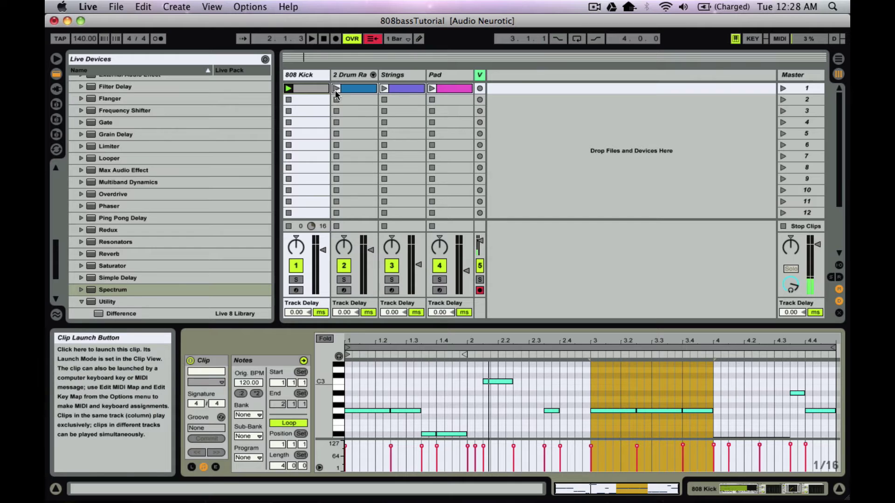
click(355, 88)
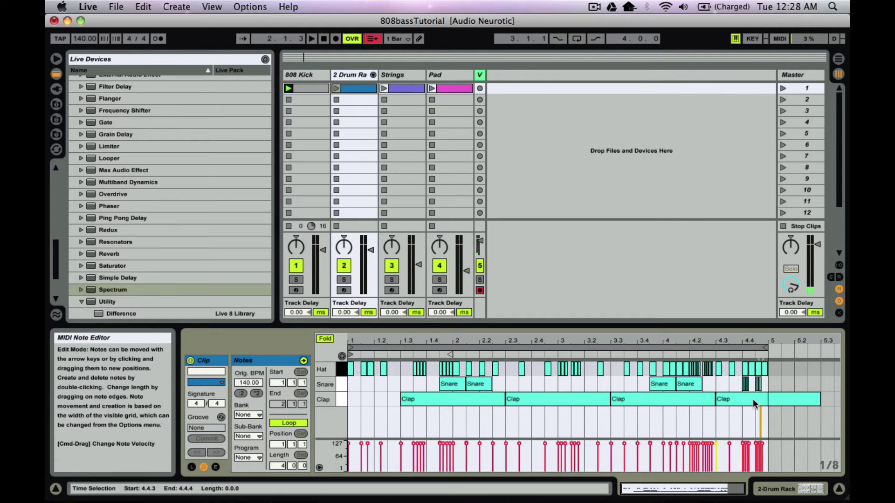
click(336, 88)
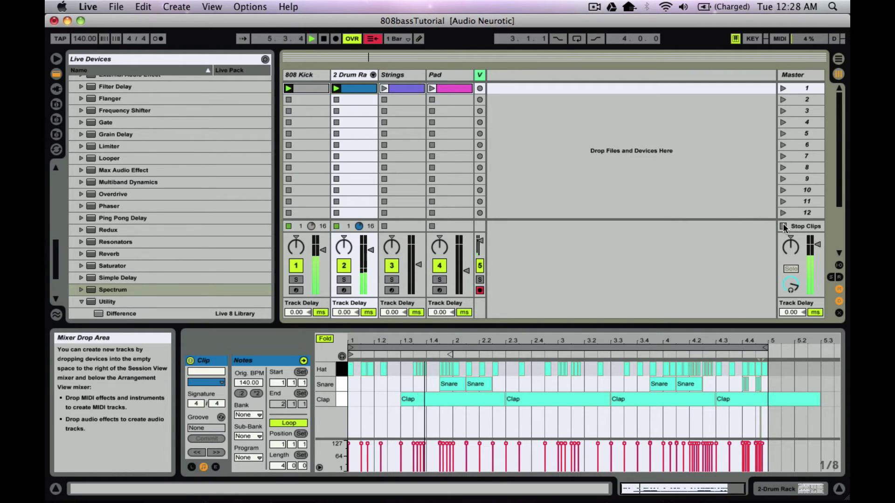
key(space)
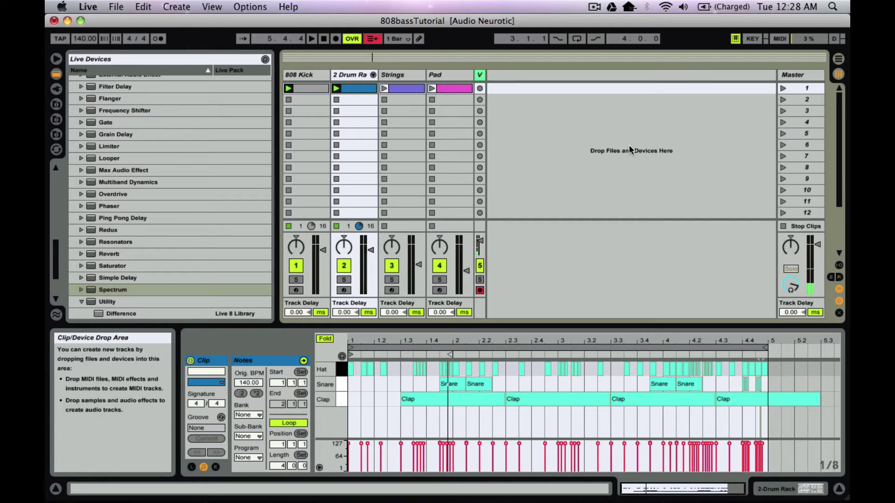
- Review the notes of the Strings and Pad clips, and launch scene 1 to hear all tracks together
click(406, 88)
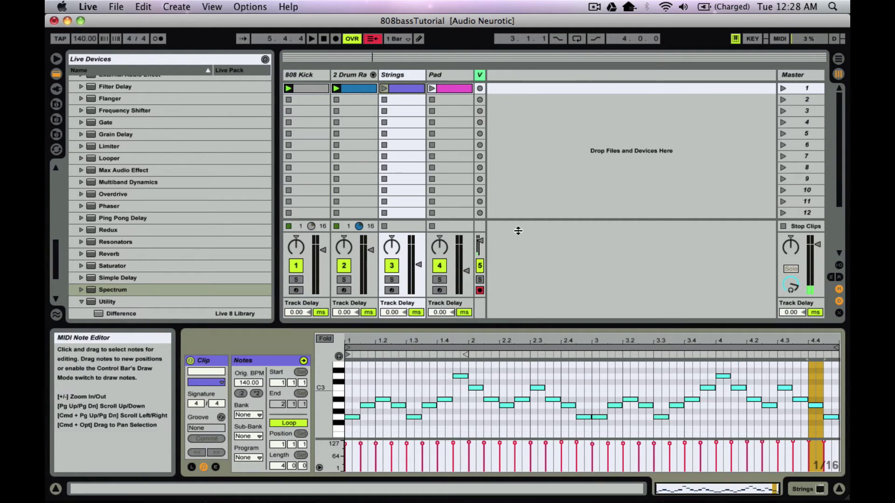
click(452, 90)
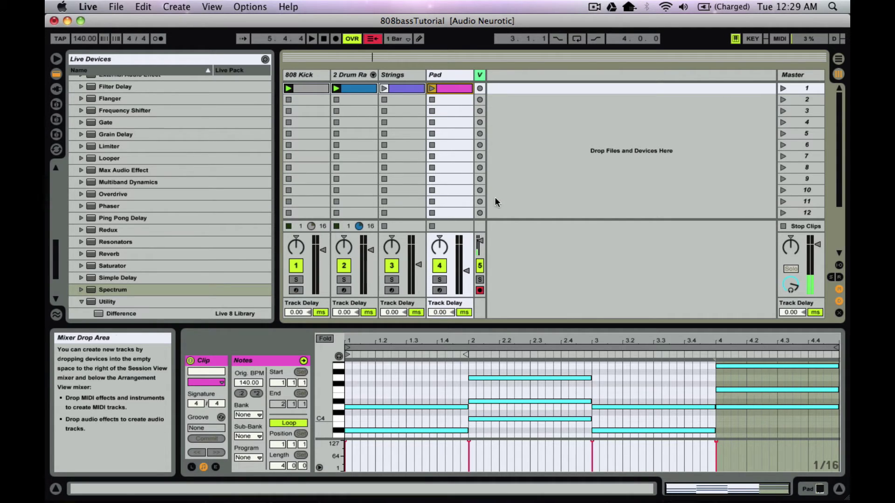
click(784, 89)
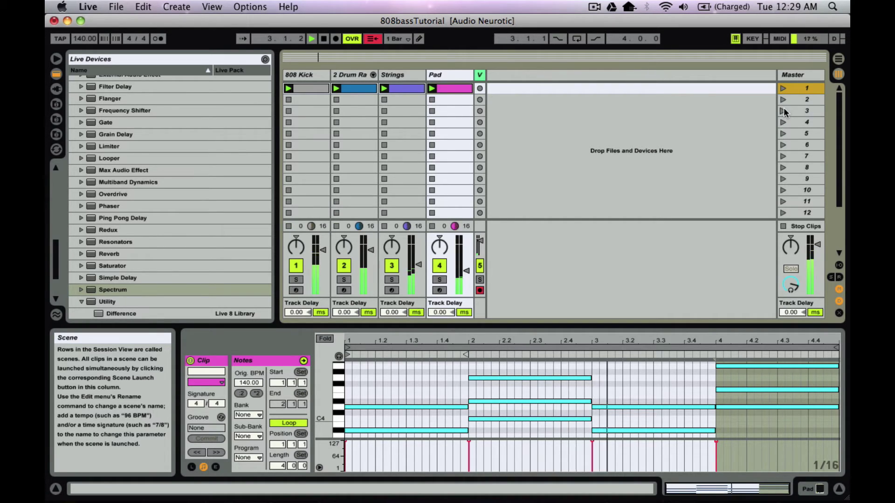
- Review the notes of the Strings and 808 Kick clips during playback, and stop all playing clips
click(417, 88)
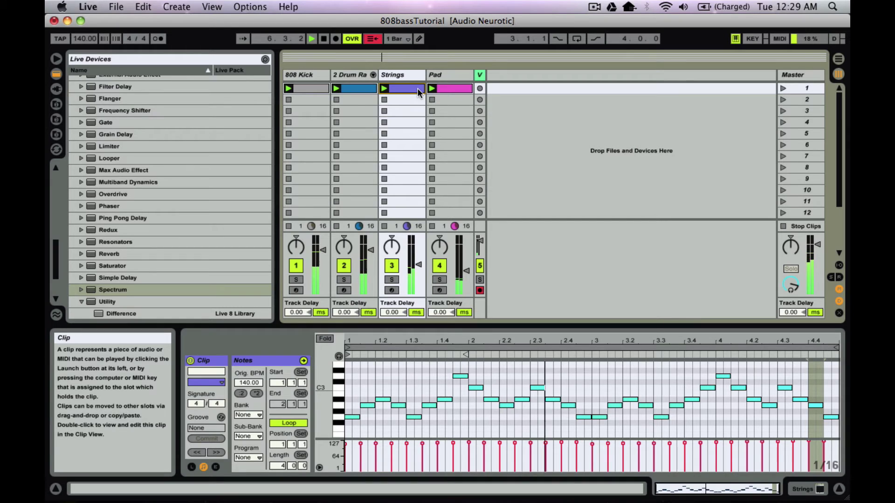
click(327, 89)
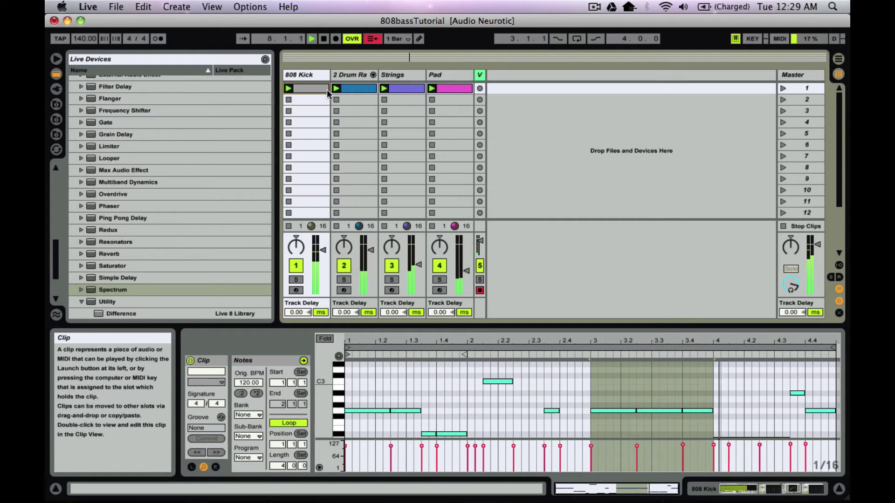
click(783, 227)
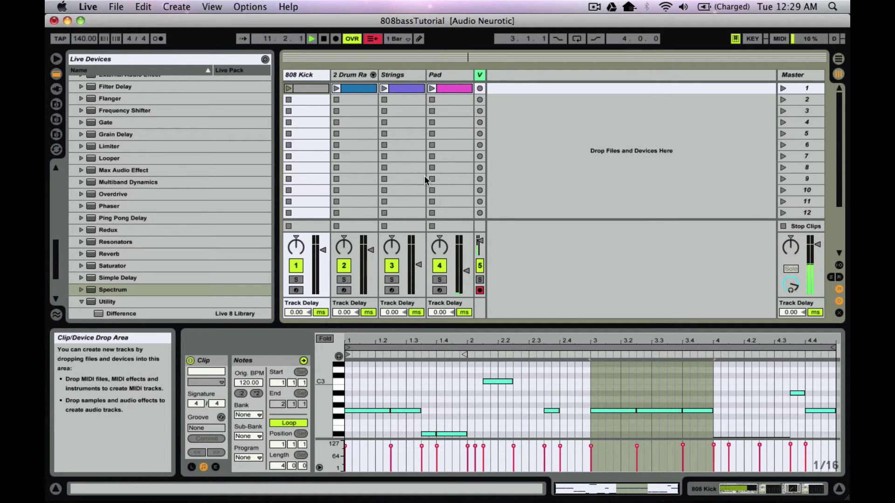
- Examine the pitches and lengths of the high and low notes in the 808 Kick clip's melodic pattern
double_click(324, 88)
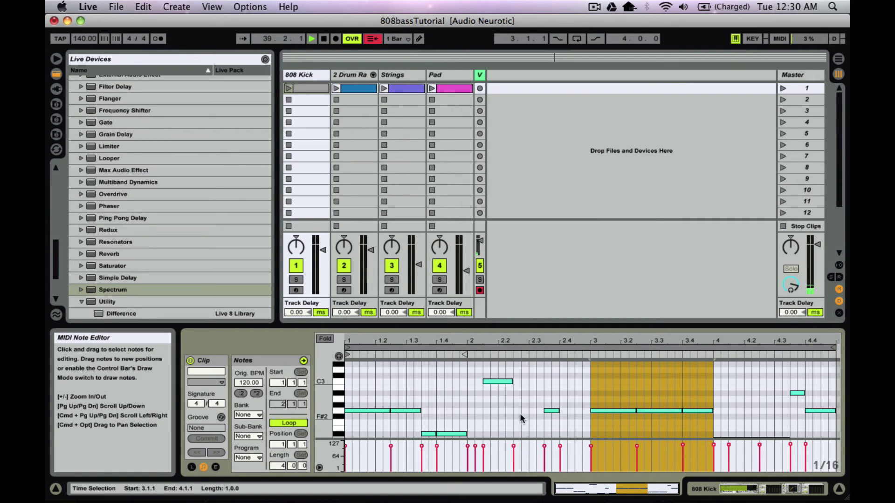
scroll(506, 406, down, 2)
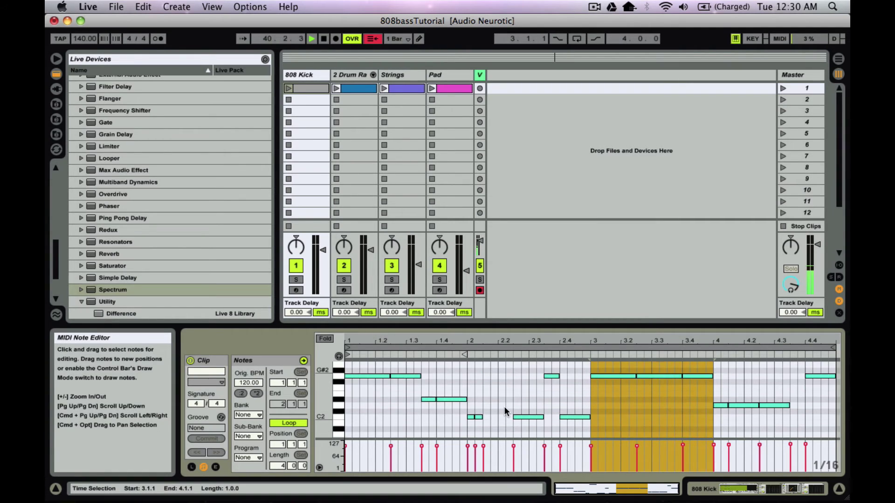
click(478, 417)
scroll(480, 410, up, 2)
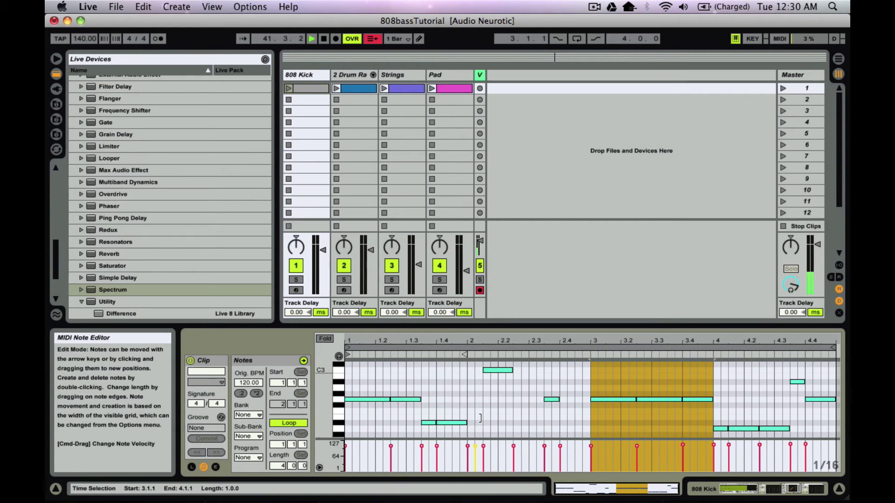
click(487, 371)
scroll(488, 370, down, 2)
click(522, 416)
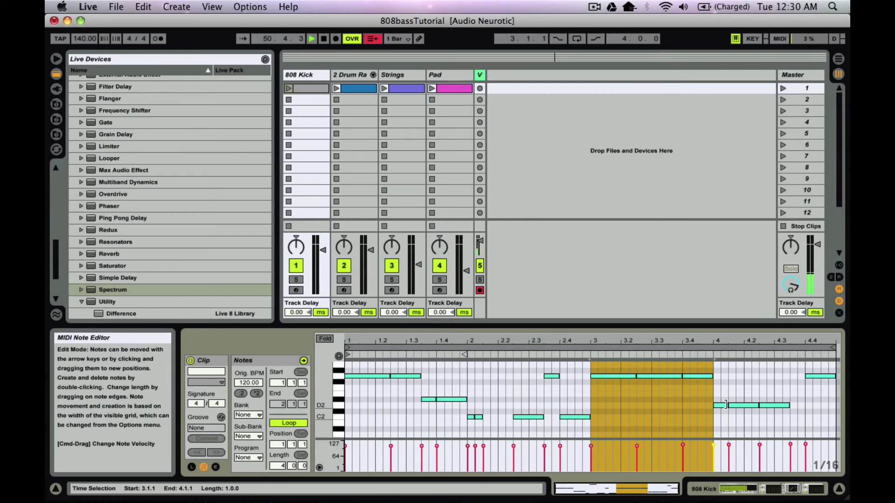
scroll(751, 395, up, 2)
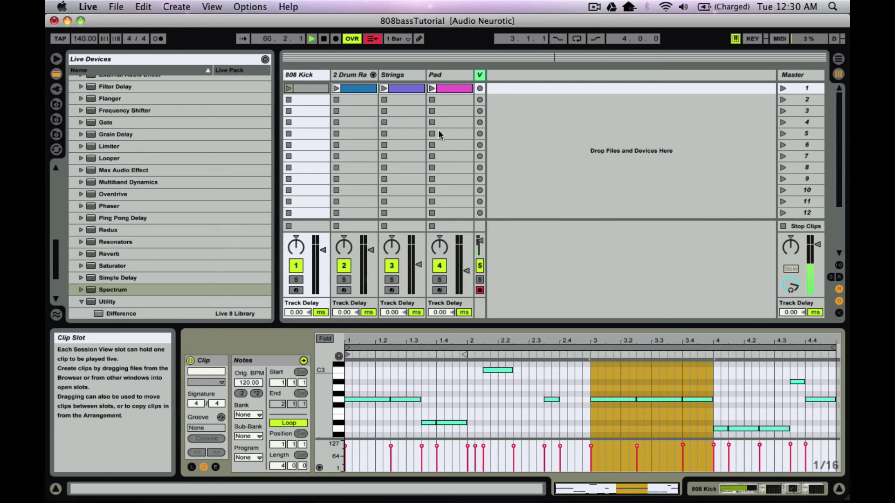
- Inspect the drum rack track's devices and its clip's hat, snare and clap pattern, and return to the 808 Kick clip
double_click(354, 74)
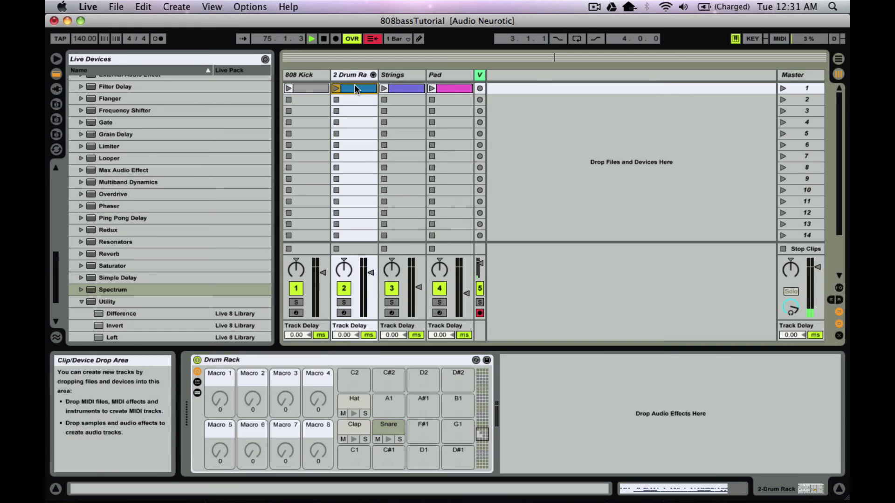
click(356, 88)
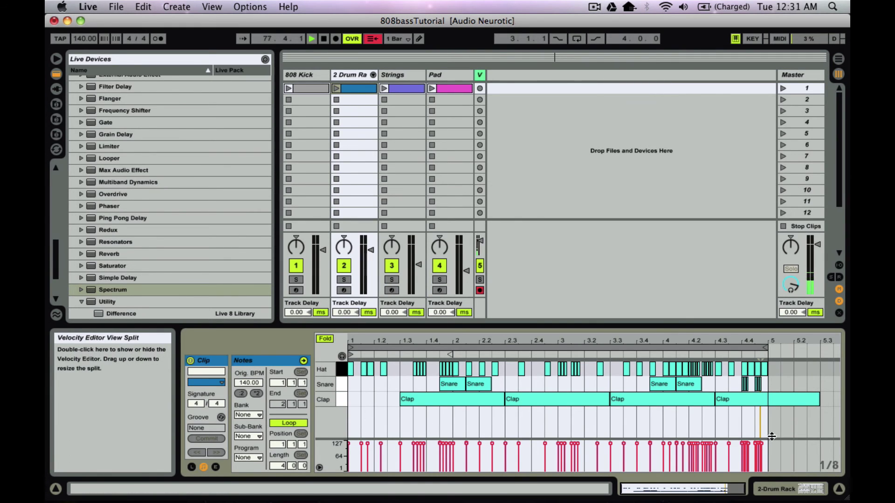
click(320, 89)
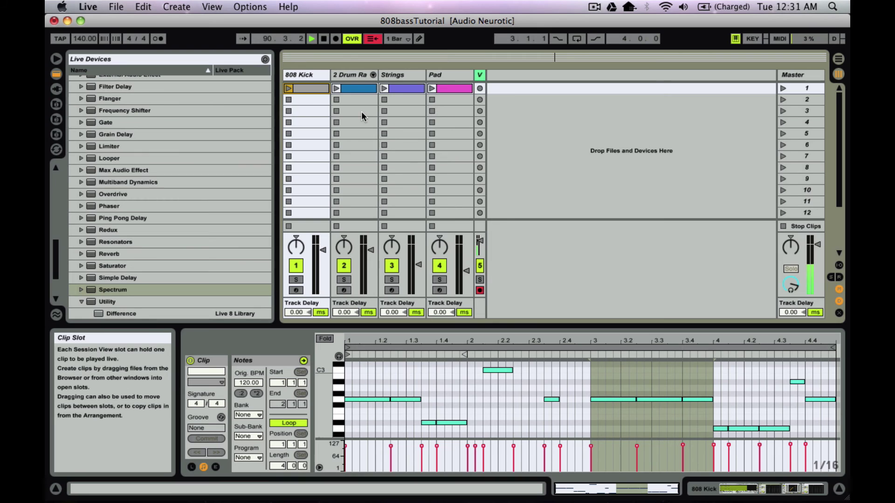
- Look back up through the audio effects in the Live Devices browser
scroll(176, 164, up, 2)
scroll(177, 164, up, 8)
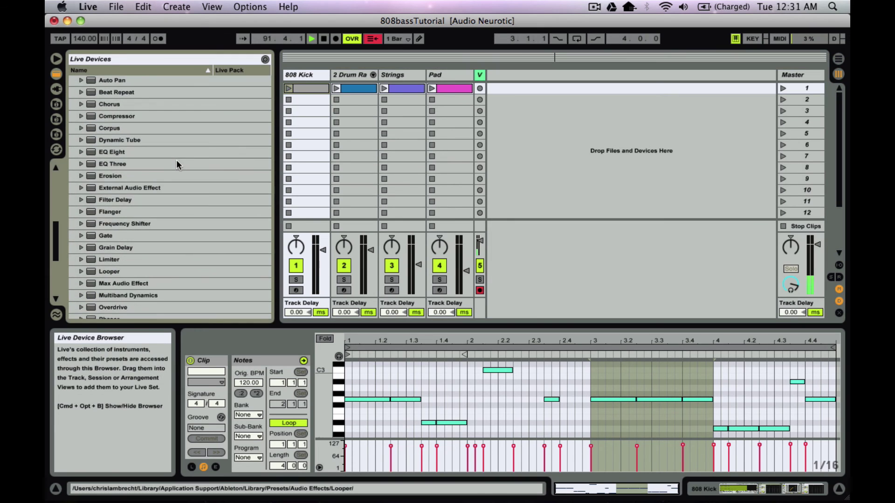